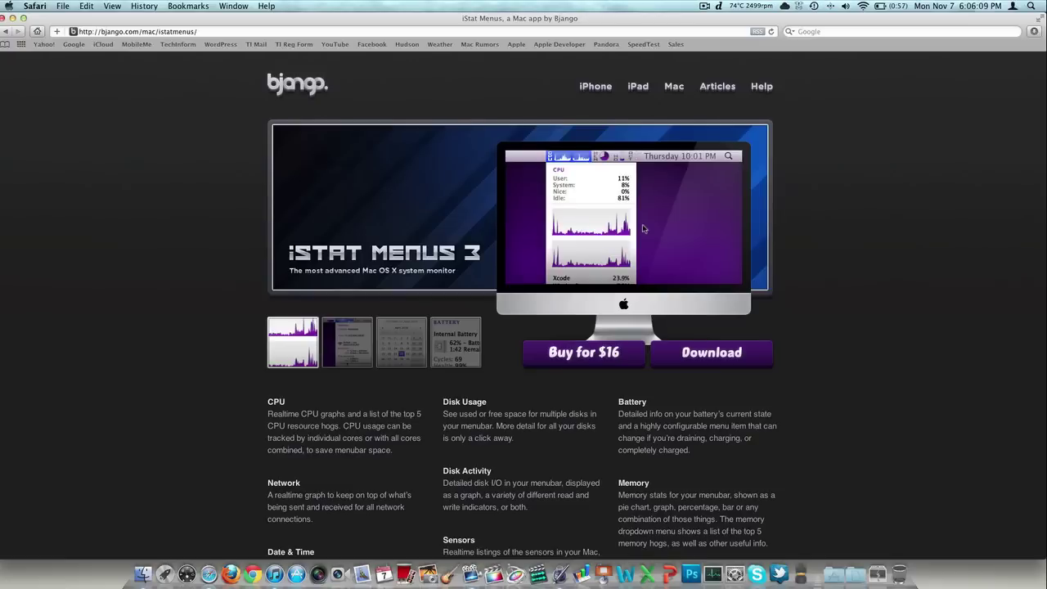
Step: Close the iStat Menus web page, launch the iStat Menus app, and move its window close to the menu bar
key(super+w)
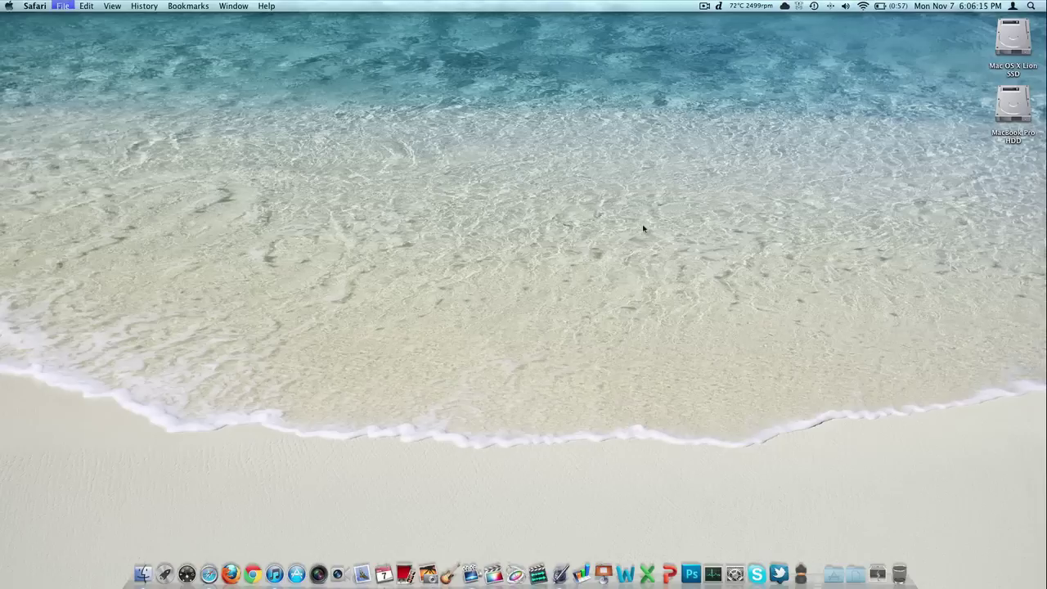
key(super+space)
text(istat)
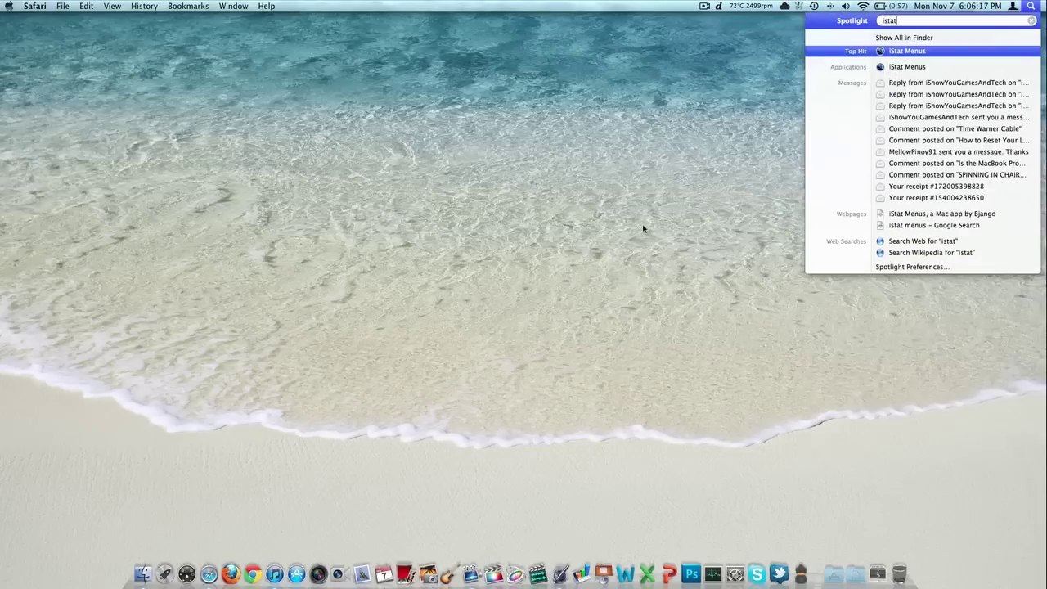
key(Return)
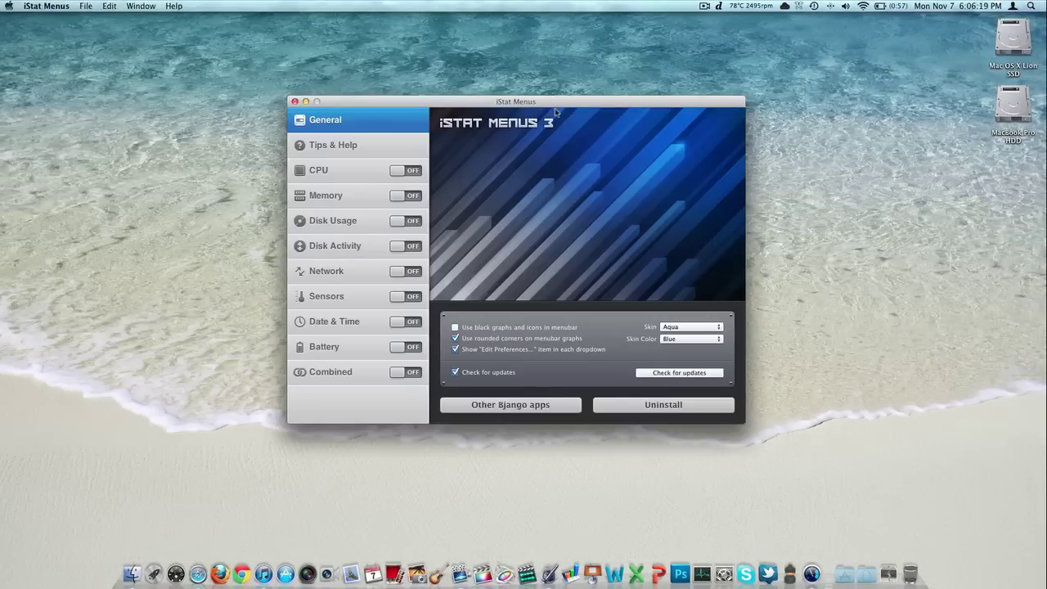
drag(562, 103, 859, 21)
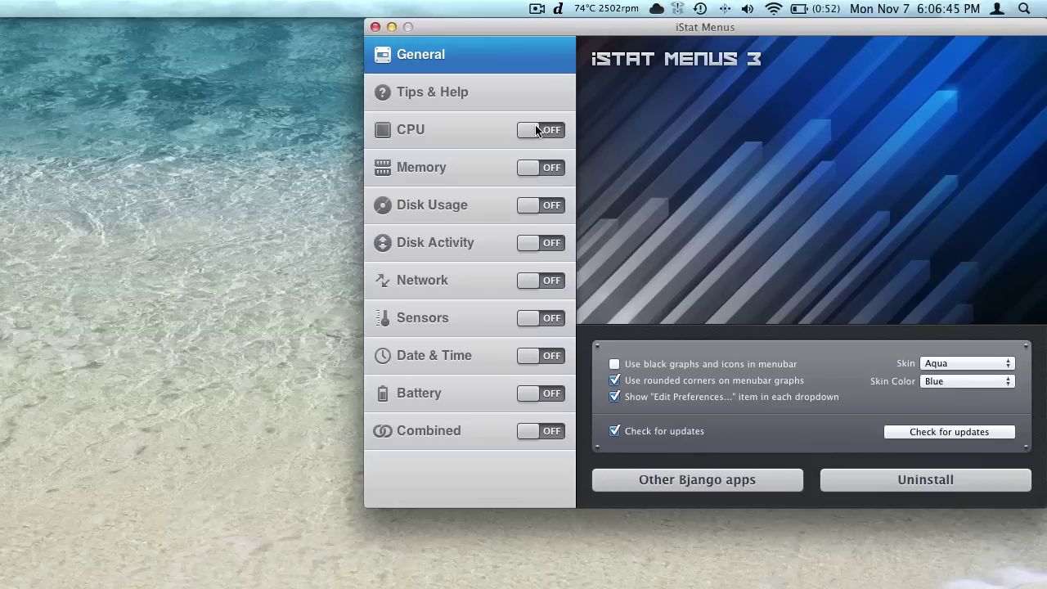
Step: Try the CPU monitor with multiple cores shown as separate items, restore the single-item option, and turn the monitor off
click(533, 131)
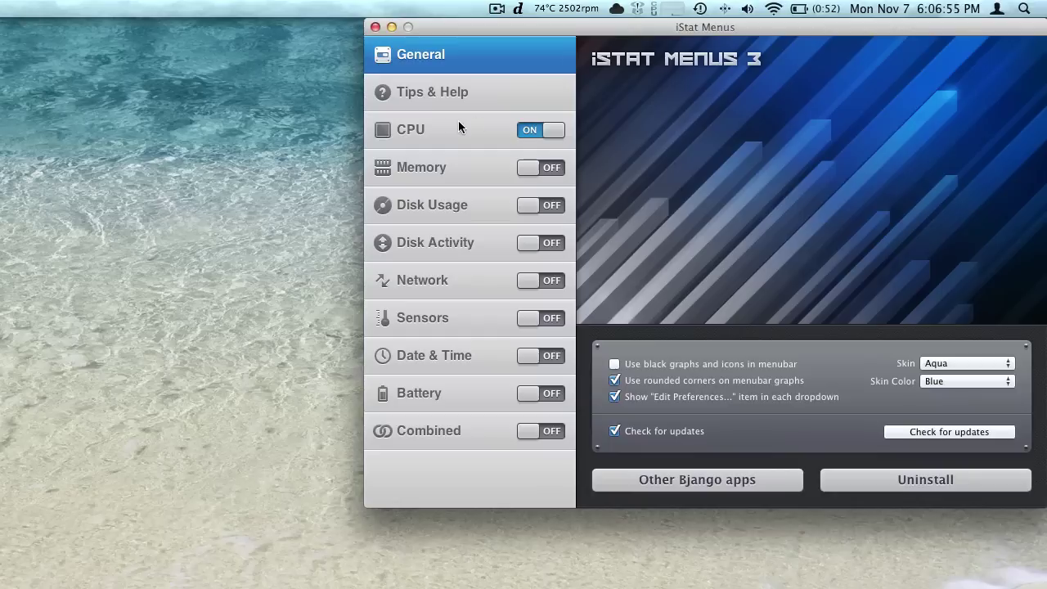
click(441, 134)
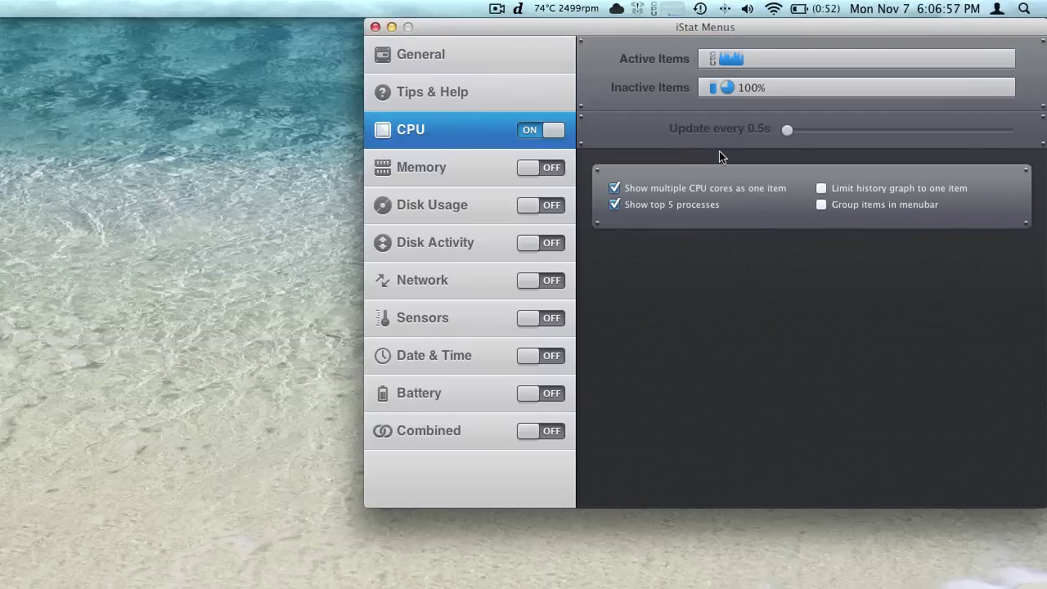
click(686, 190)
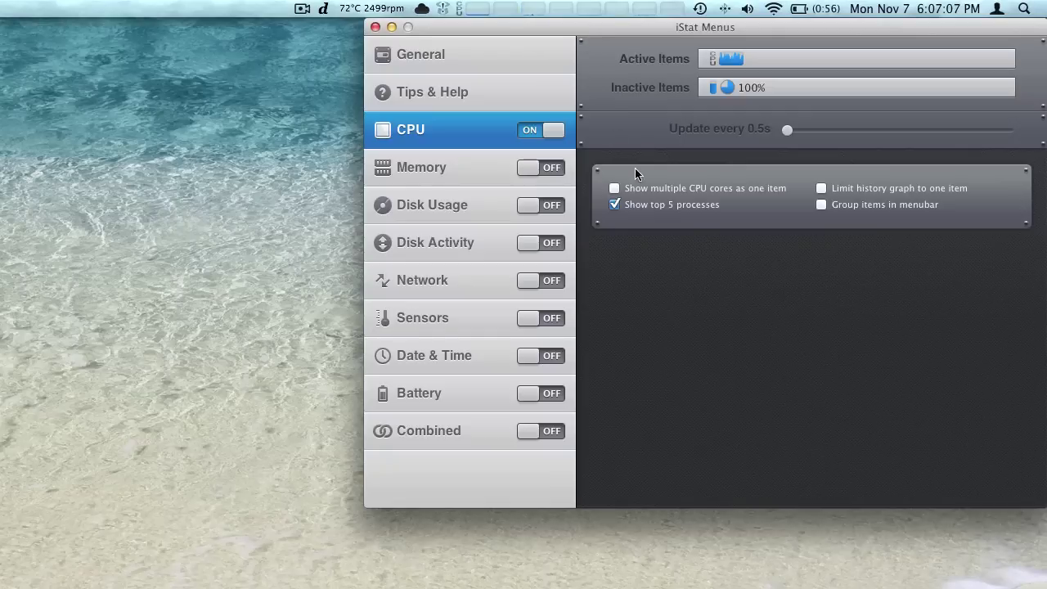
click(681, 190)
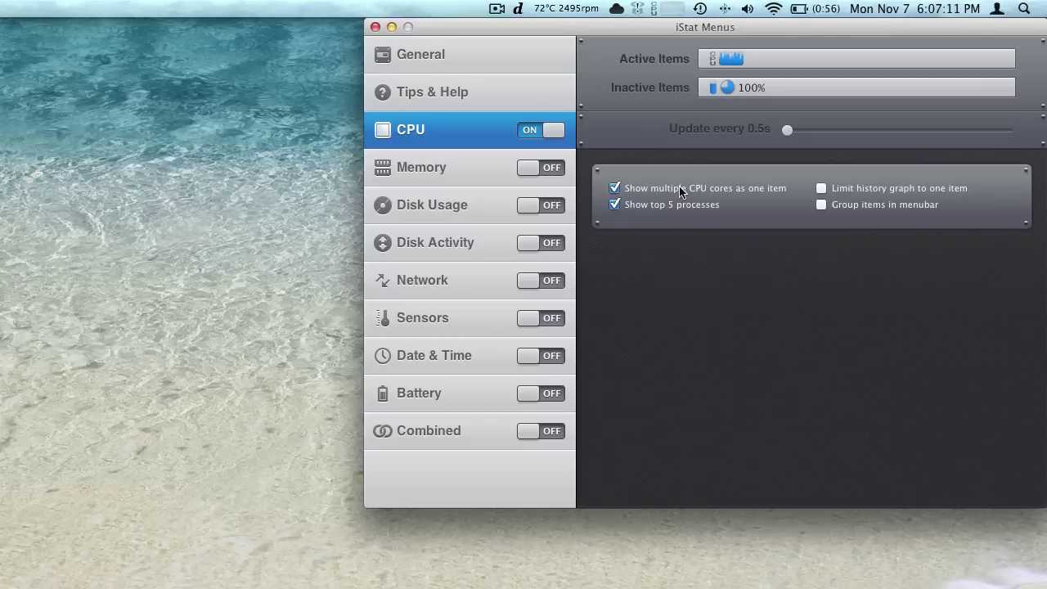
click(544, 130)
Step: Try the Memory monitor with updates every 0.5 s, and turn it off again
click(523, 168)
click(496, 175)
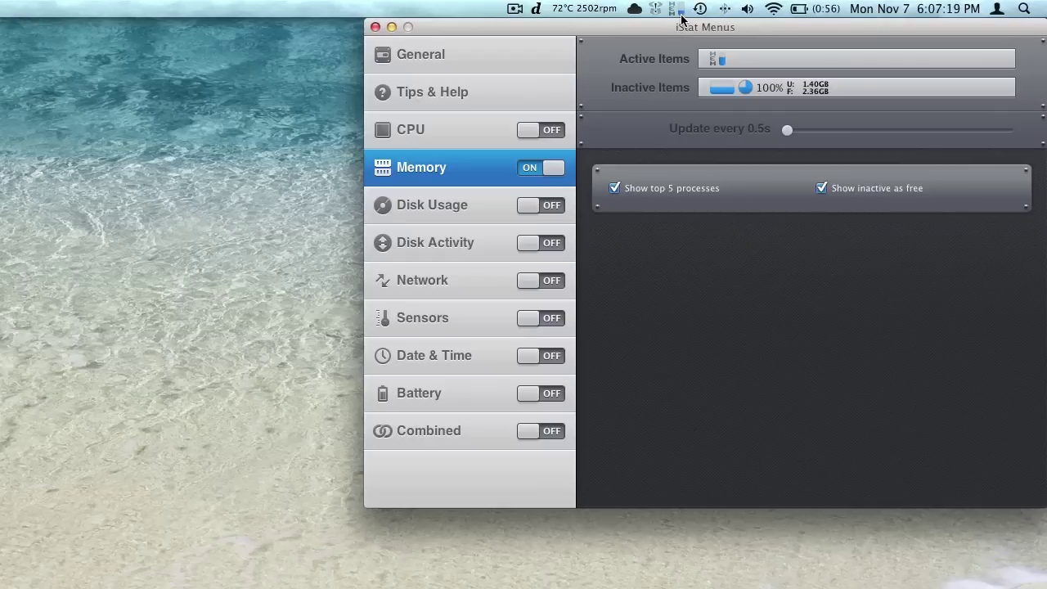
mouse_move(788, 130)
mouse_down()
mouse_move(1016, 136)
mouse_move(787, 129)
mouse_up()
click(524, 176)
Step: Turn on the Disk Usage monitor and view the disk details in its menu bar dropdown
click(483, 205)
click(519, 208)
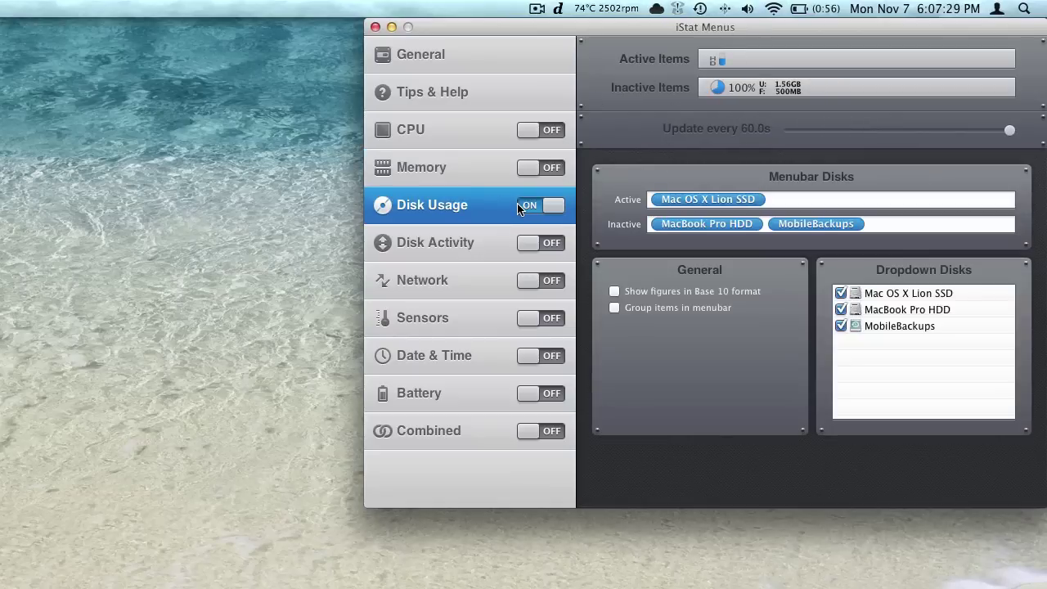
click(676, 8)
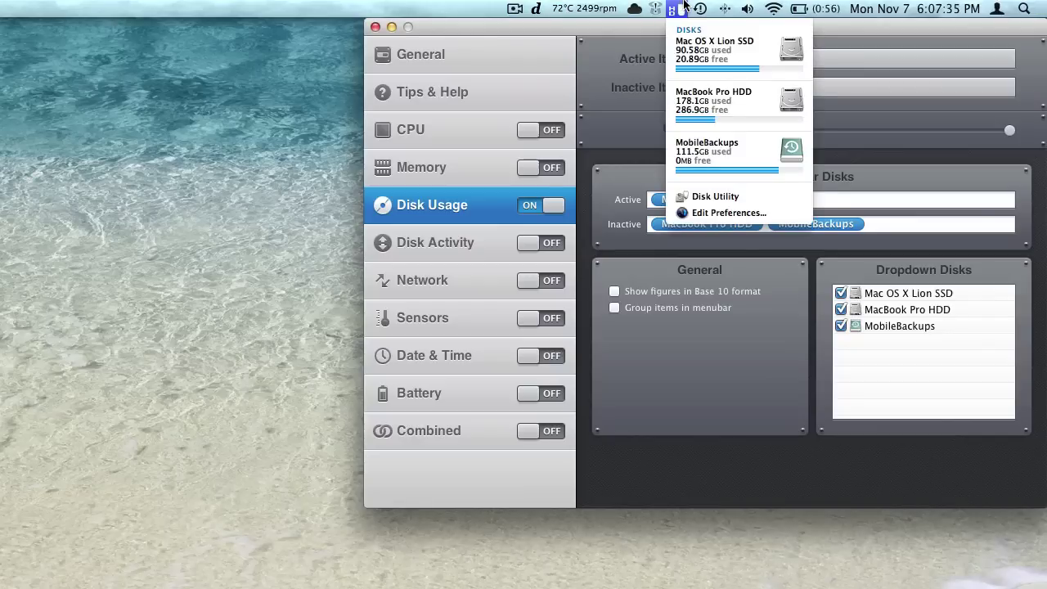
Step: Turn on the Memory and CPU monitors and view each one's menu bar dropdown
click(463, 175)
click(537, 166)
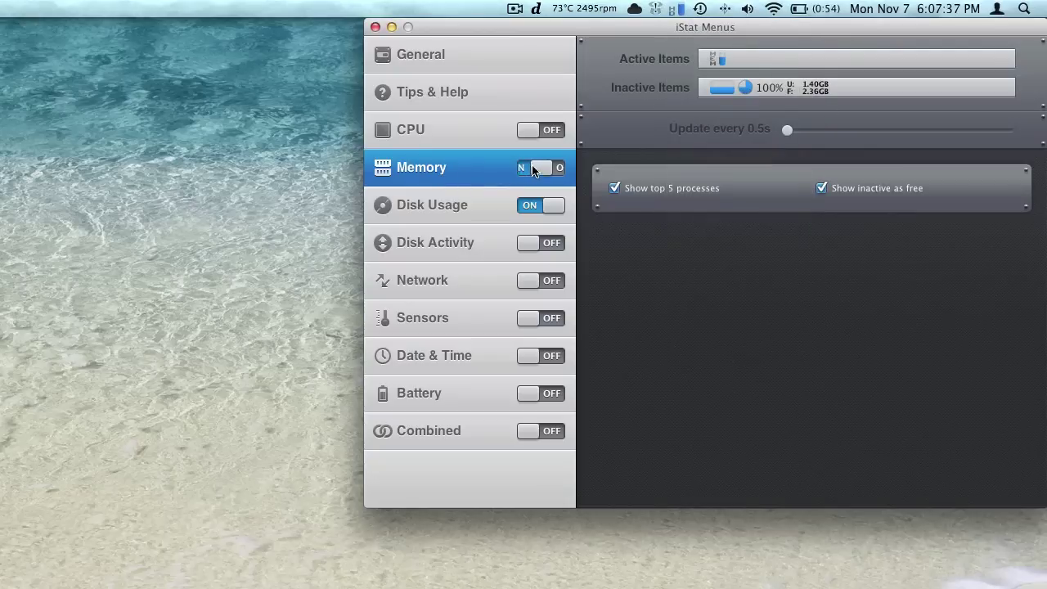
click(658, 7)
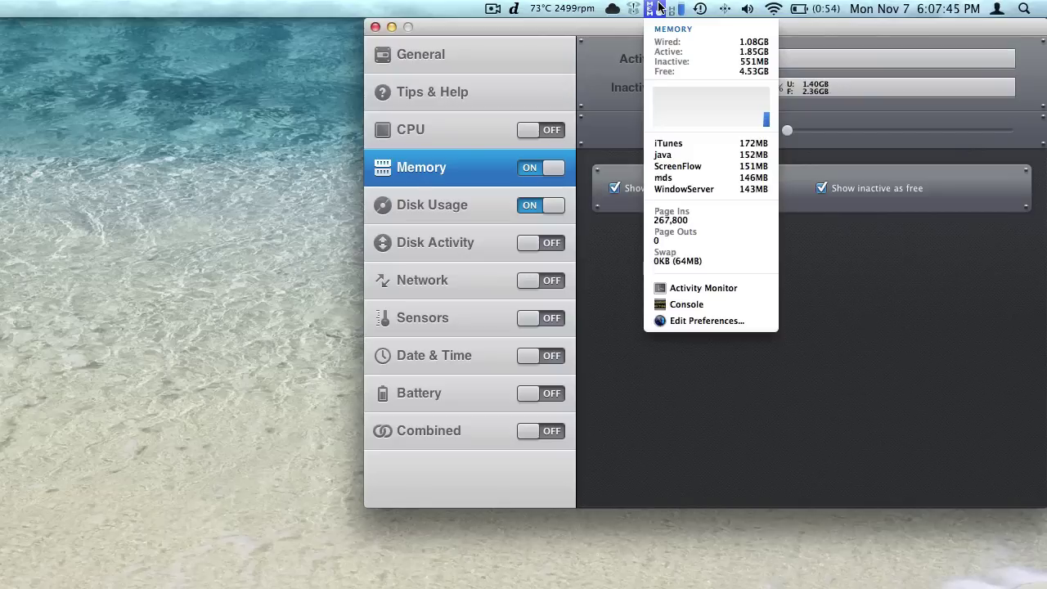
click(536, 127)
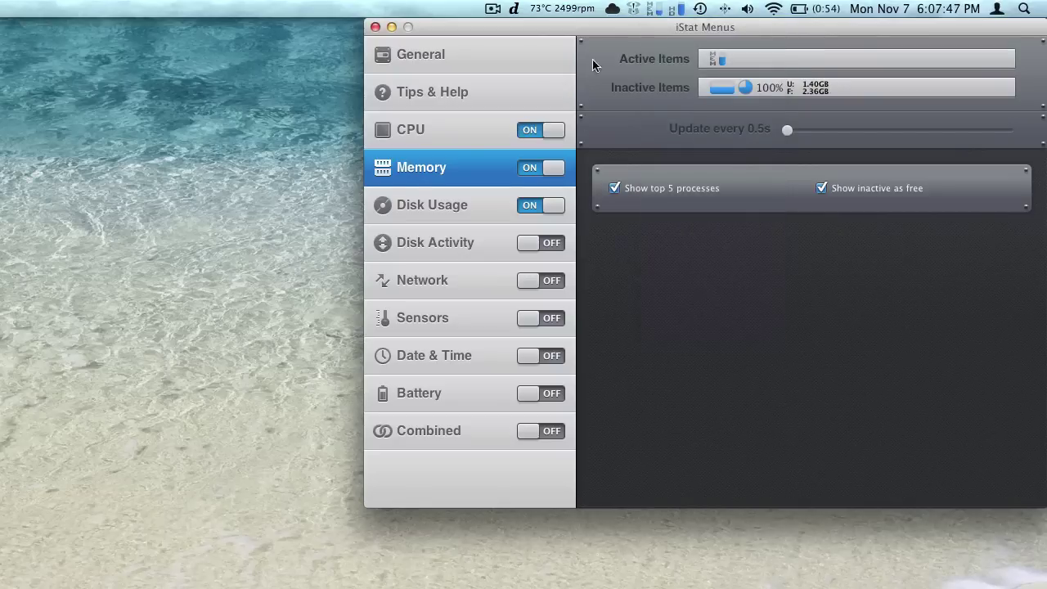
click(631, 10)
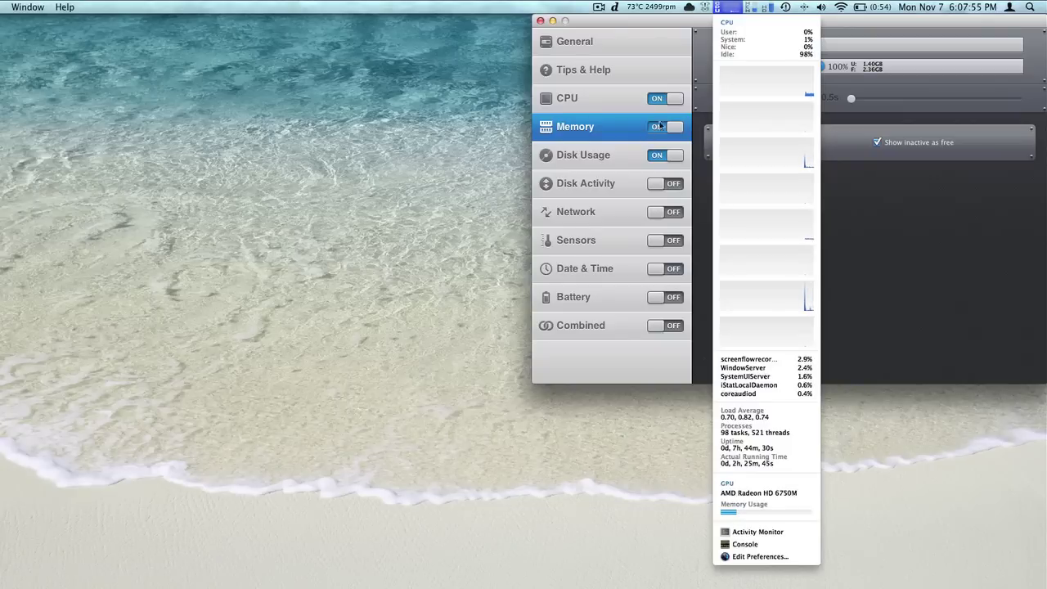
Step: Open the CPU monitor's settings and turn off both the Memory and CPU monitors
click(630, 100)
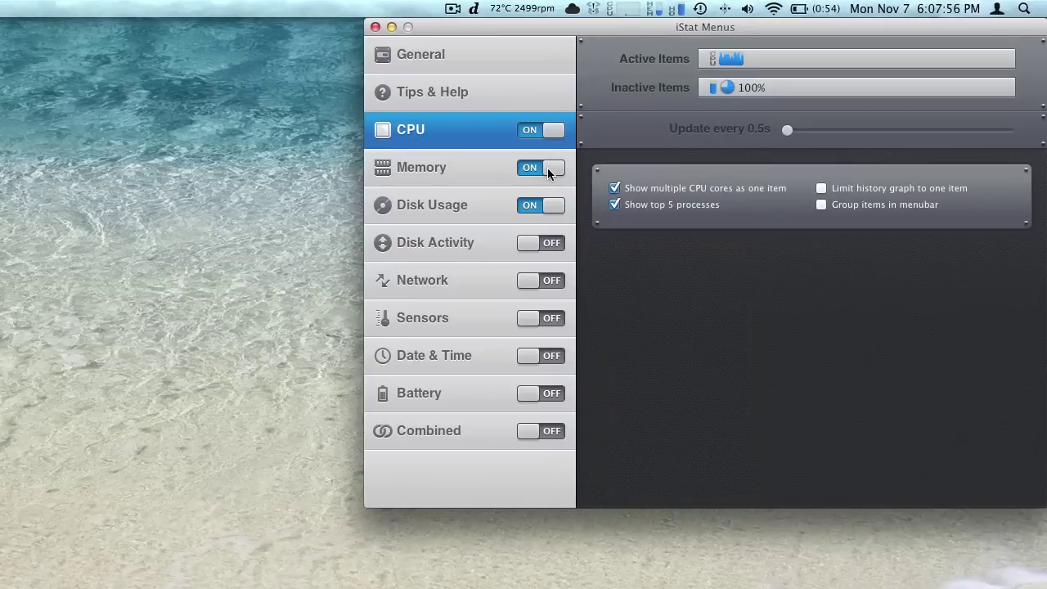
click(547, 168)
click(550, 132)
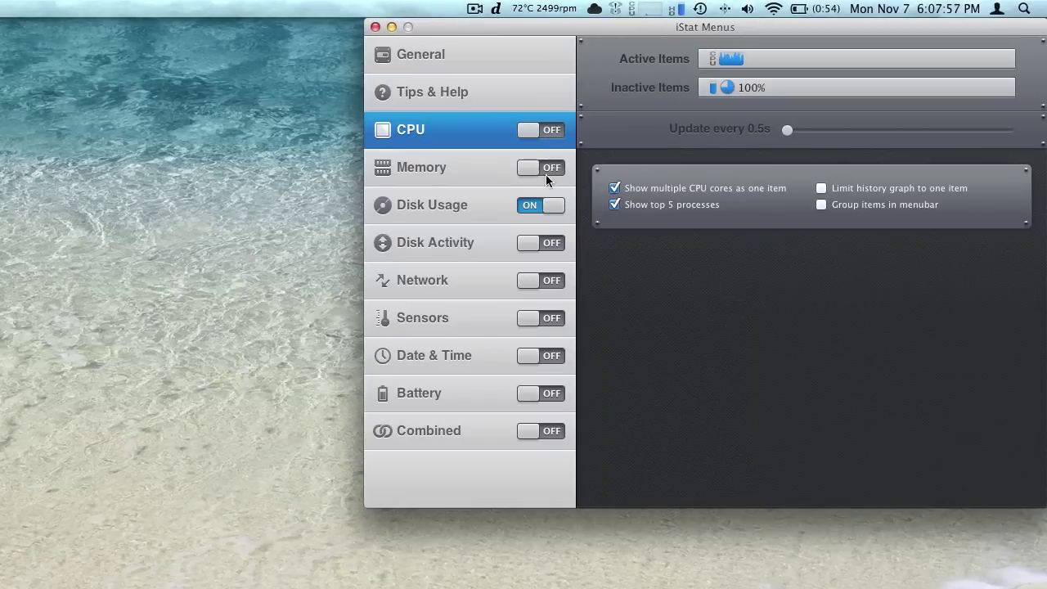
Step: Turn on Disk Activity, set its update interval to 0.5 s, and turn it off after viewing its menu bar dropdown
click(539, 243)
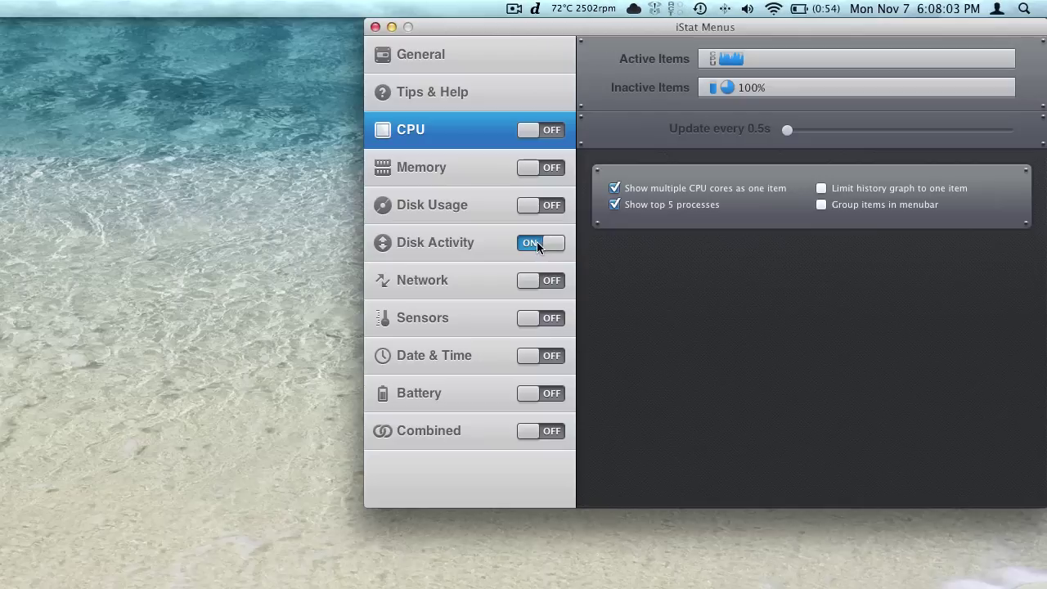
click(487, 242)
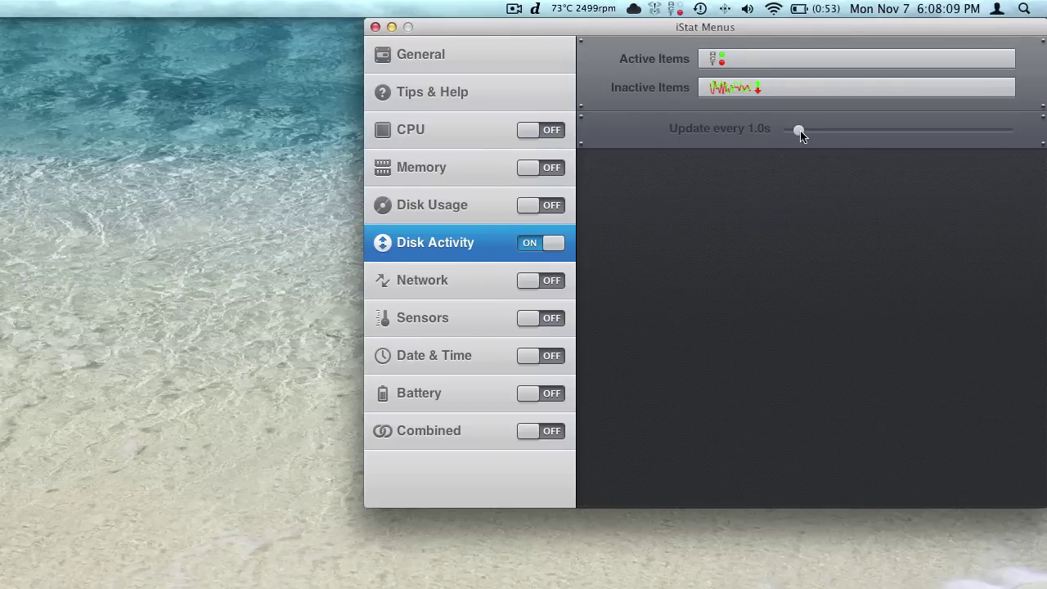
drag(798, 131, 771, 133)
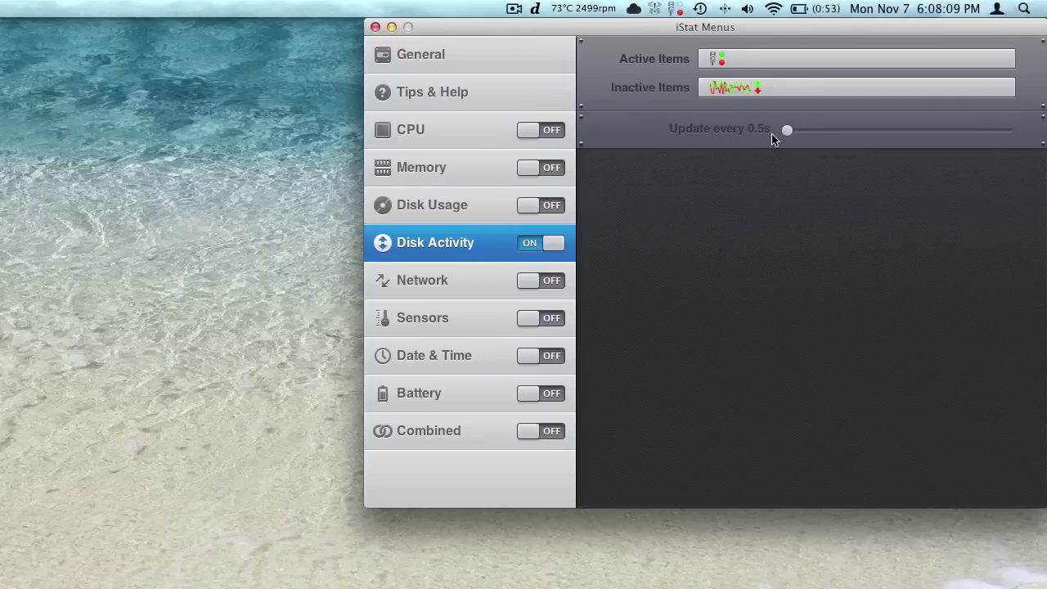
click(675, 7)
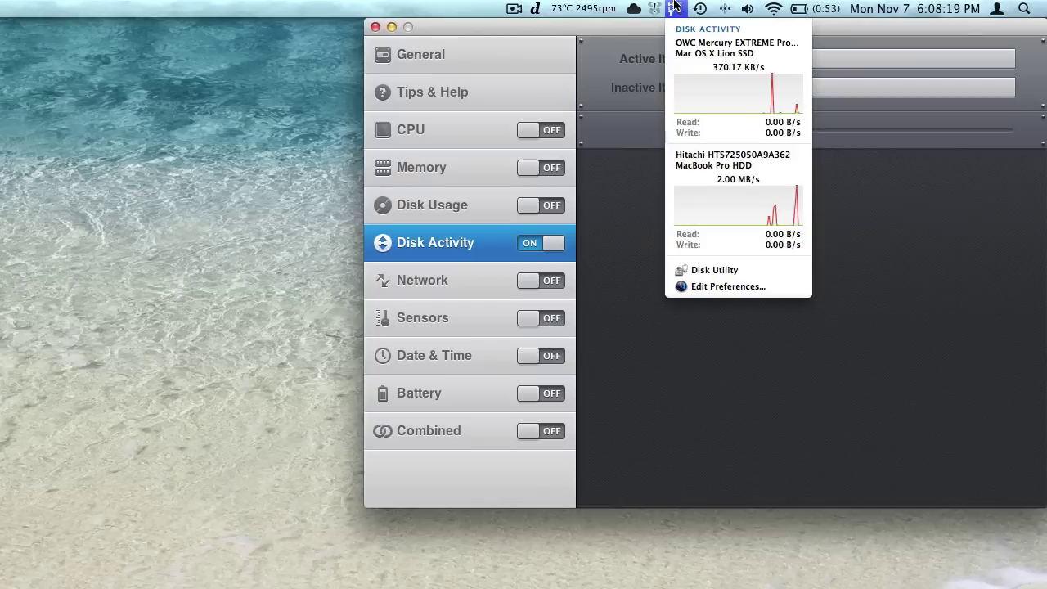
click(530, 242)
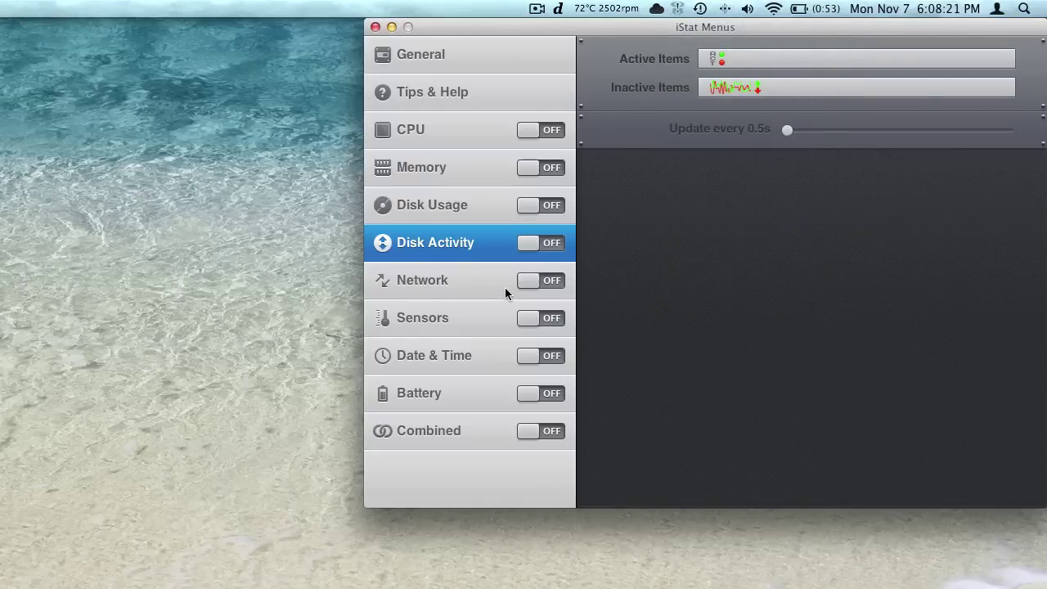
Step: Turn on the Network monitor, view its menu bar dropdown, and turn it off again
click(505, 287)
click(530, 284)
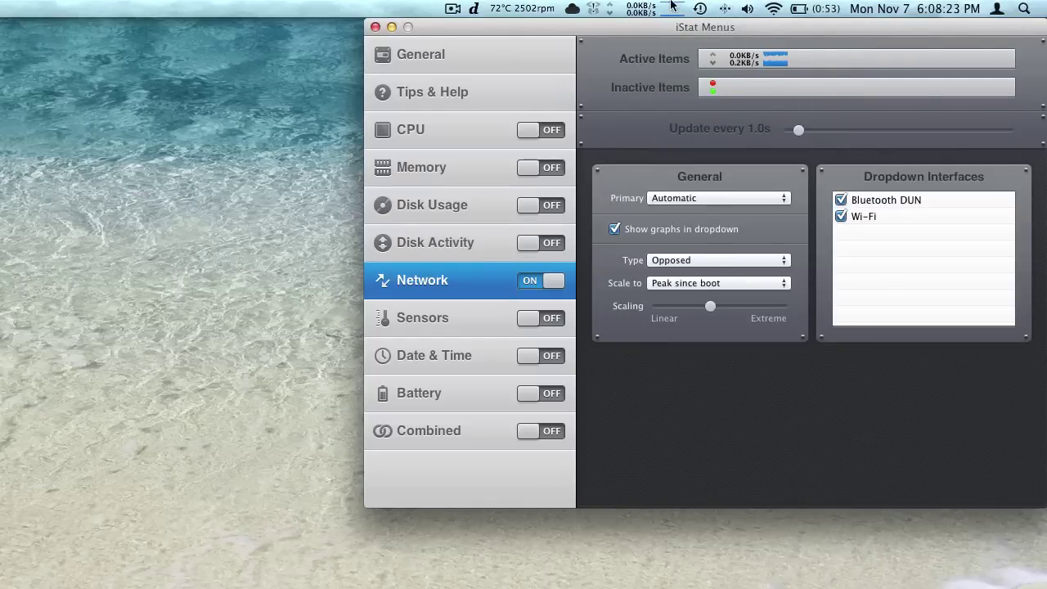
click(672, 7)
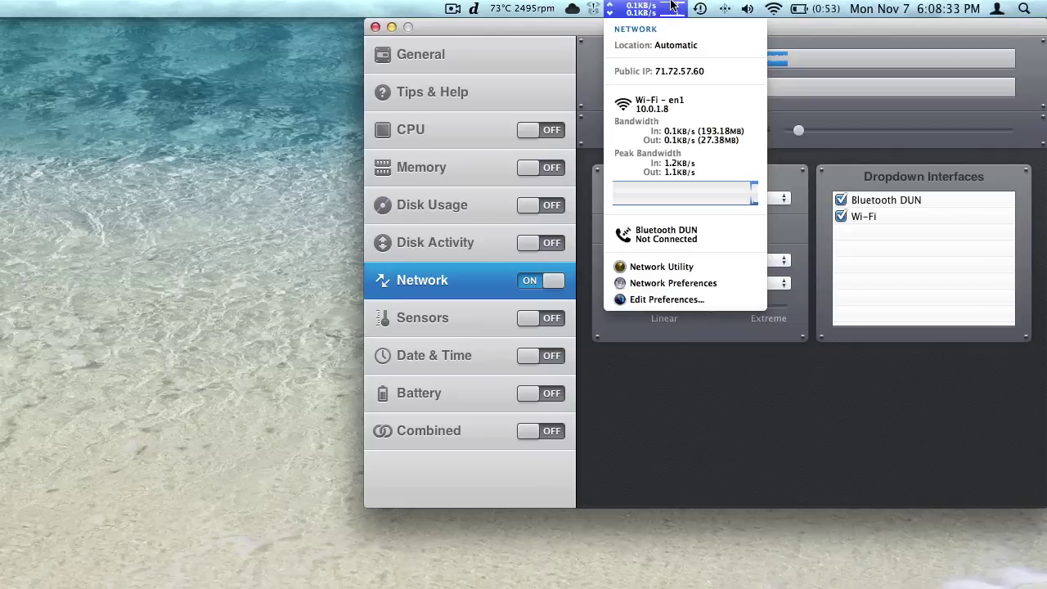
click(541, 280)
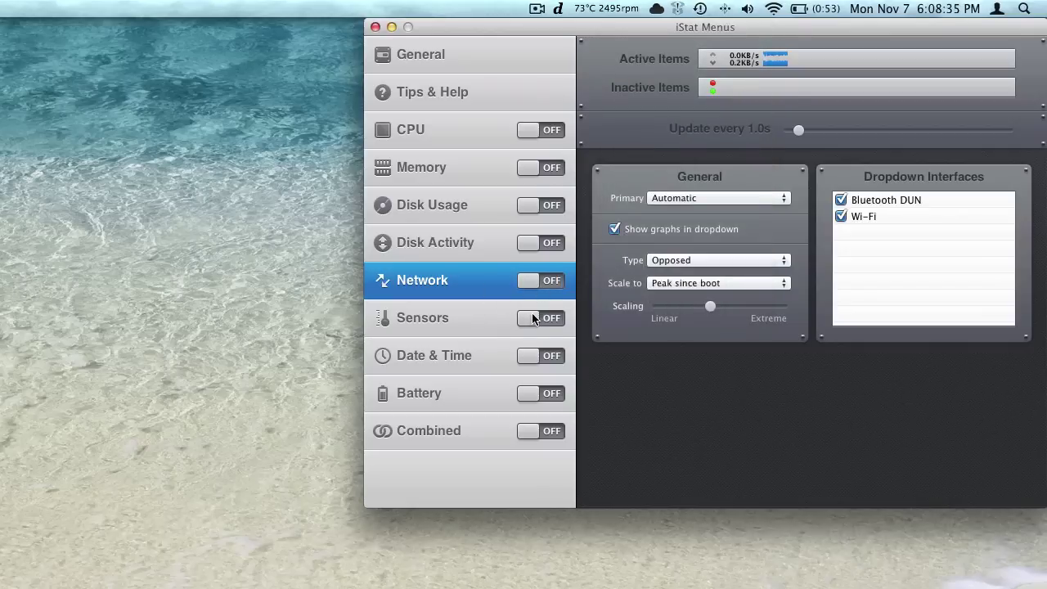
Step: Turn on the Sensors monitor, view the temperature and fan readings in its menu bar dropdown, and turn it off again
click(493, 321)
click(535, 318)
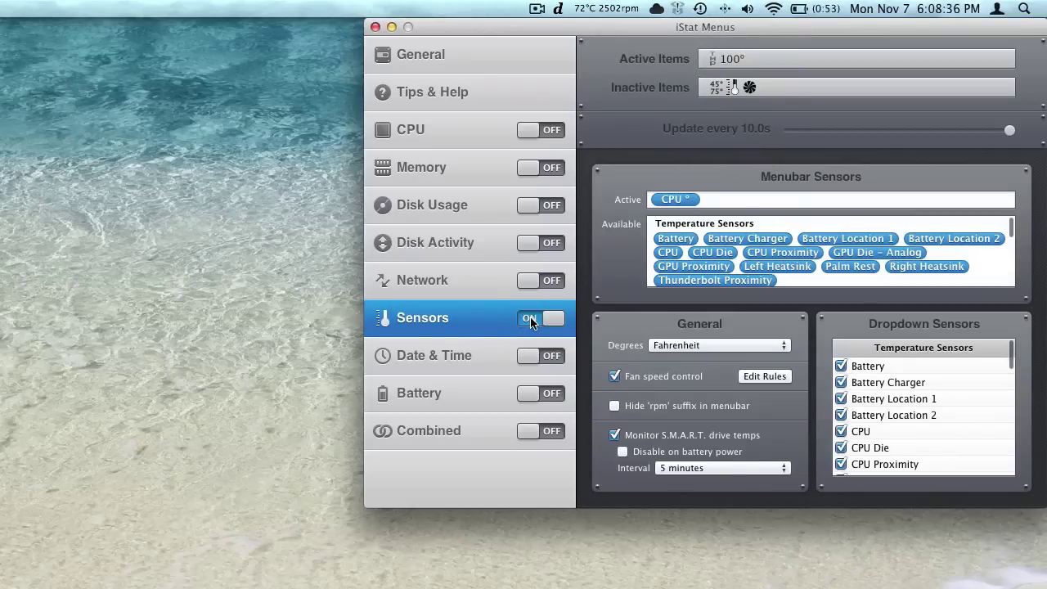
click(566, 7)
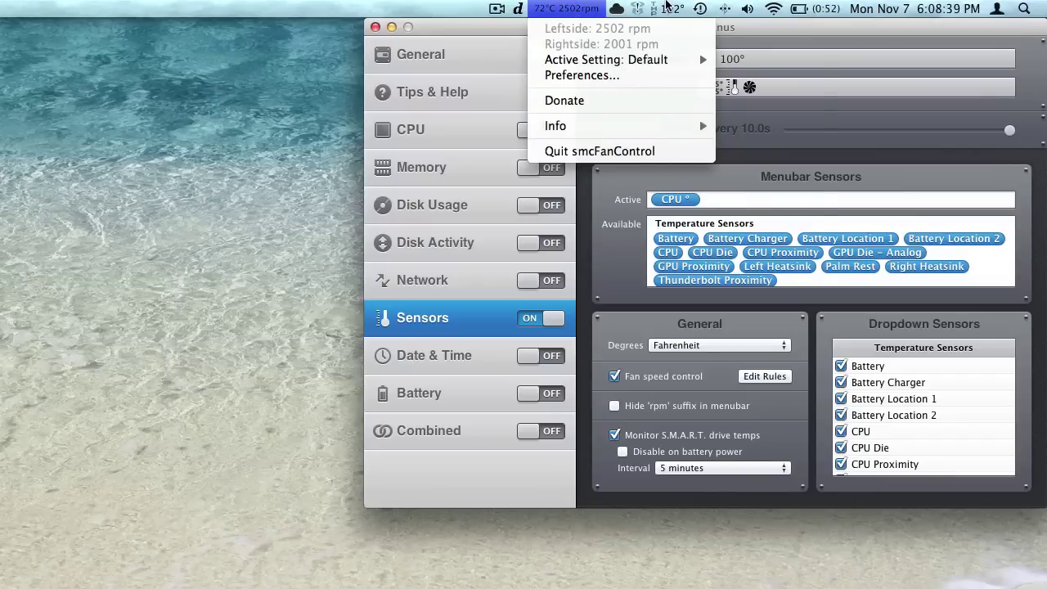
click(666, 7)
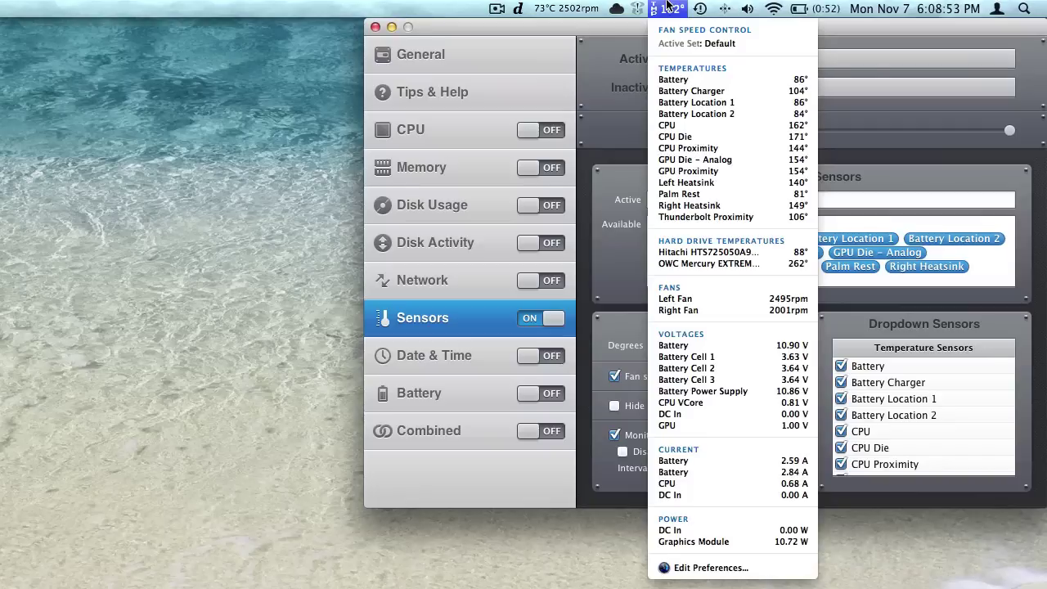
click(597, 104)
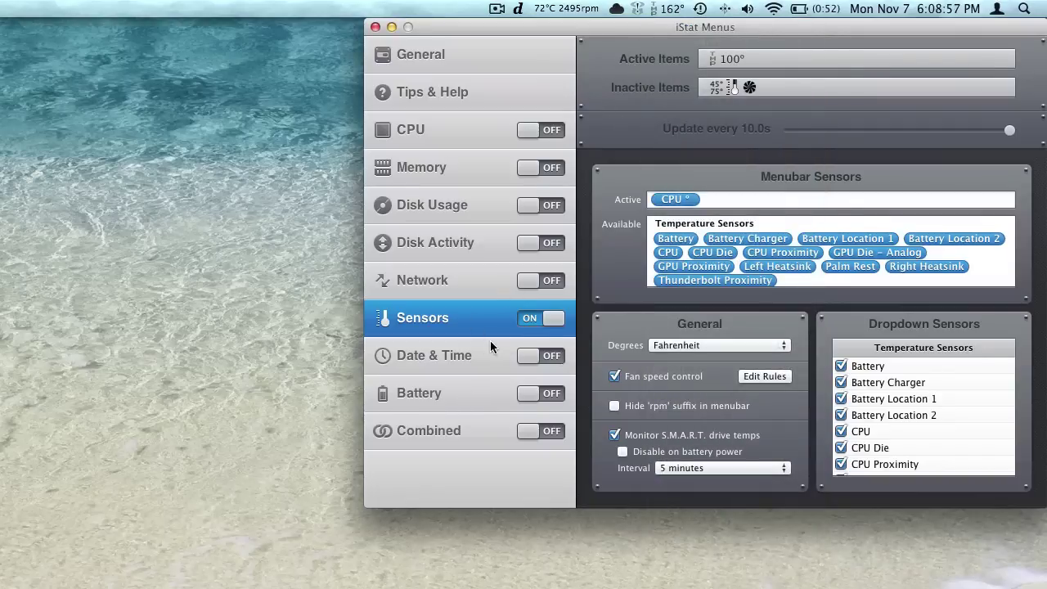
click(536, 320)
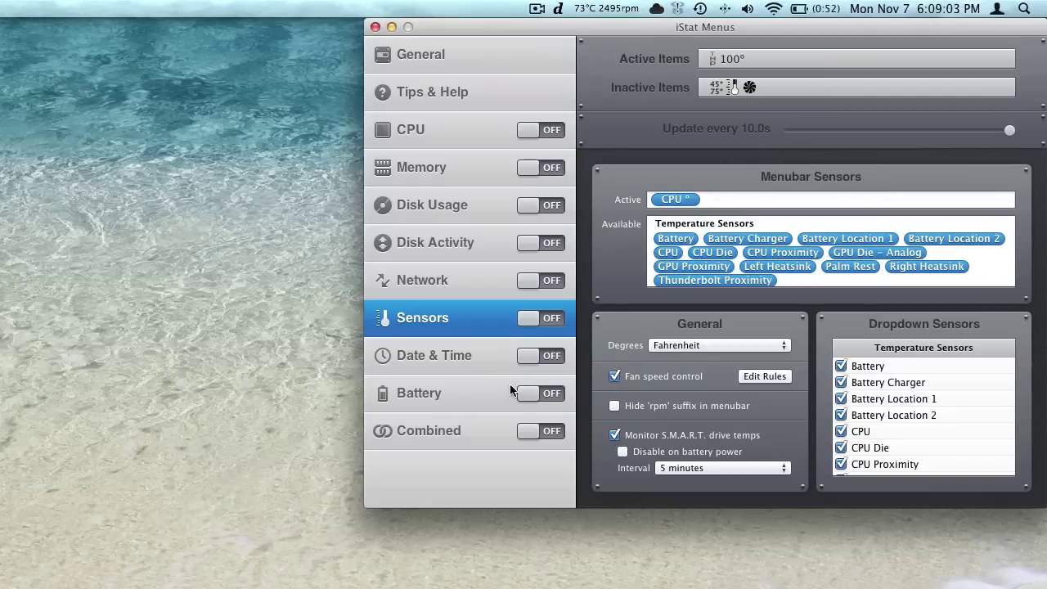
Step: Turn on the Disk Activity, Network, Disk Usage and Memory monitors together
click(534, 242)
click(526, 280)
click(524, 205)
click(522, 167)
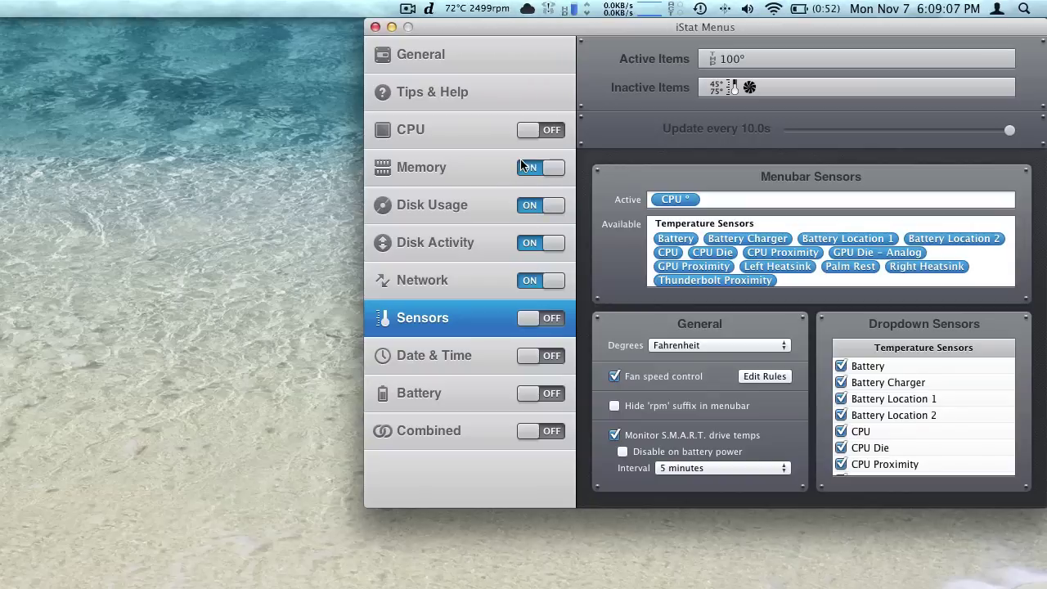
Step: Move all of the Memory monitor's inactive display items into its active items and check its menu bar dropdown
click(472, 167)
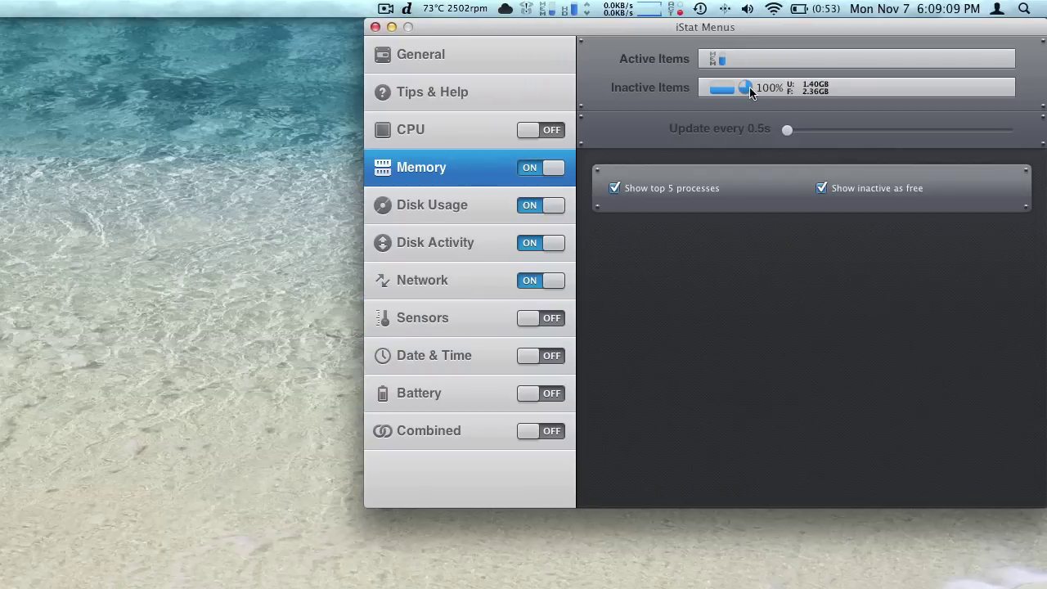
drag(719, 86, 868, 54)
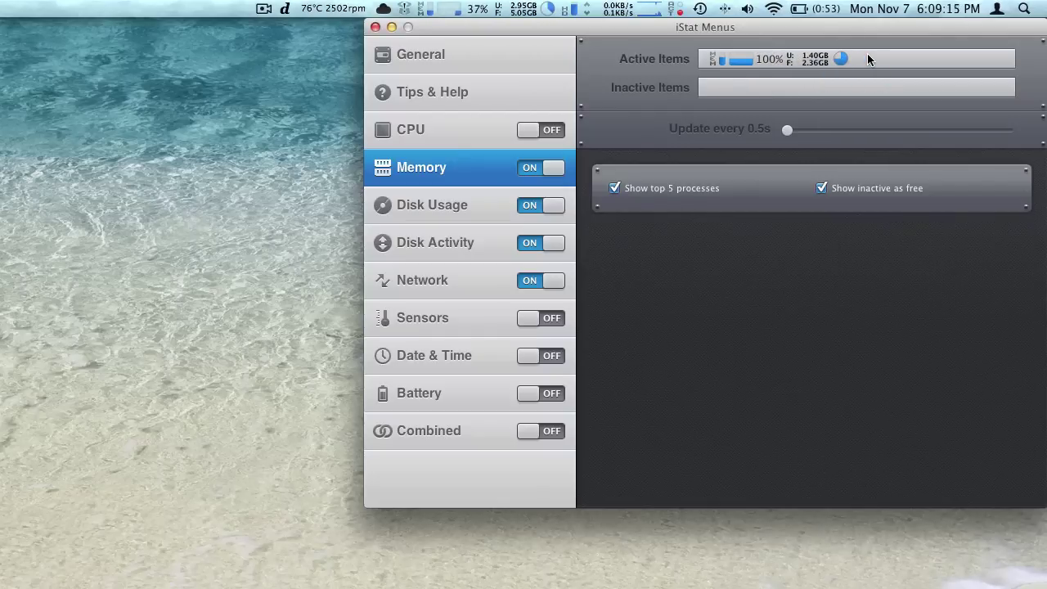
click(547, 12)
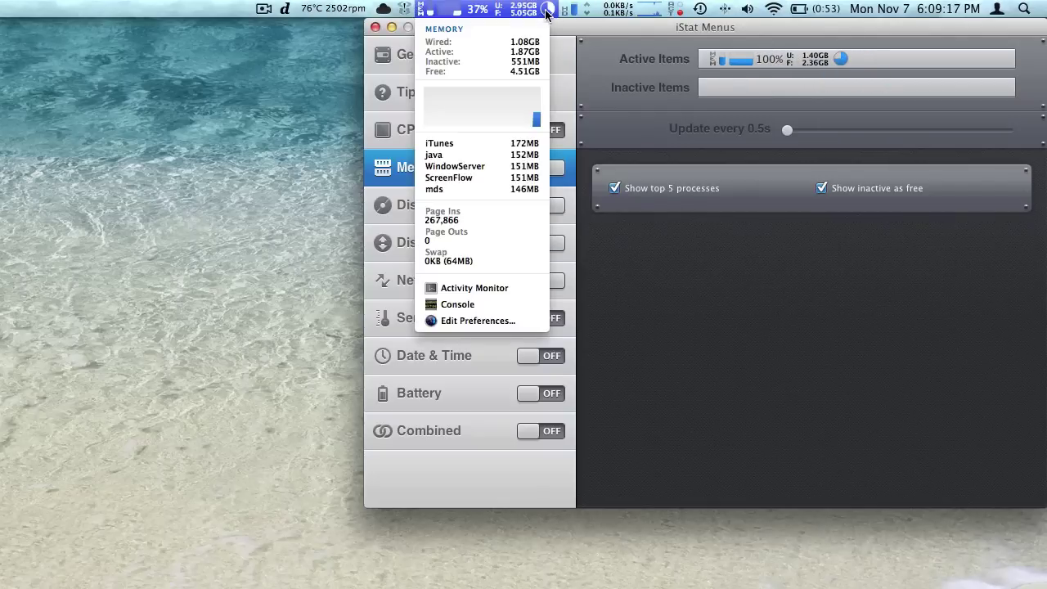
click(570, 13)
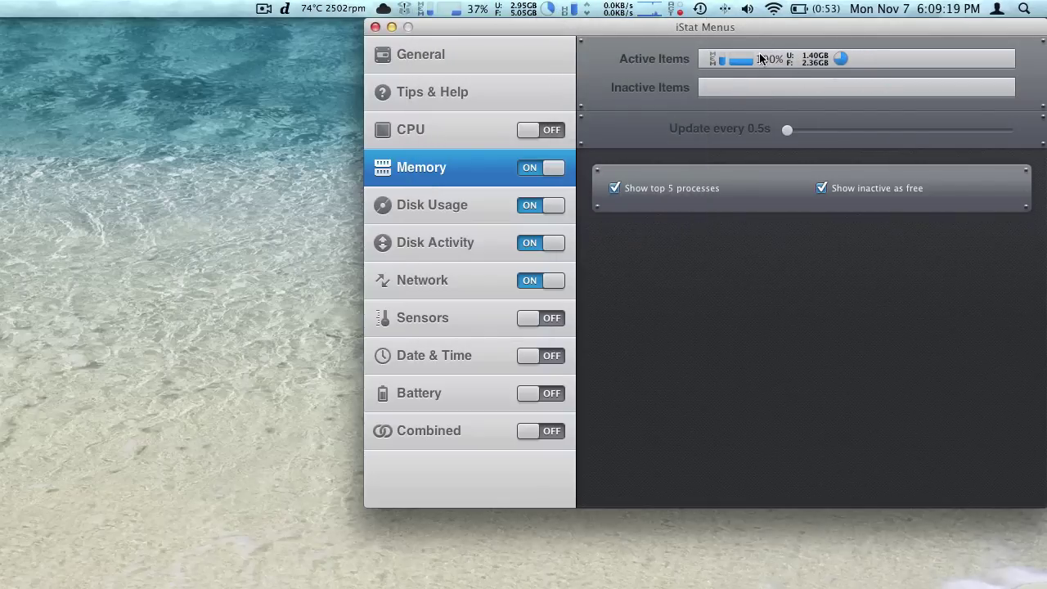
Step: Reorder the Memory monitor's active items so the percentage comes last, and check its menu bar dropdown
drag(760, 58, 817, 59)
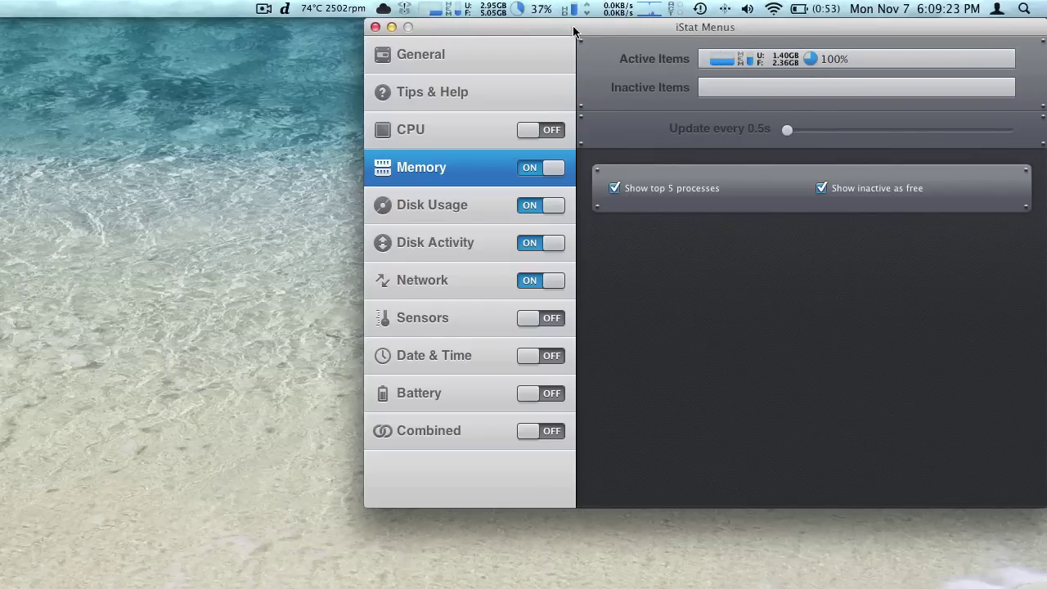
click(517, 8)
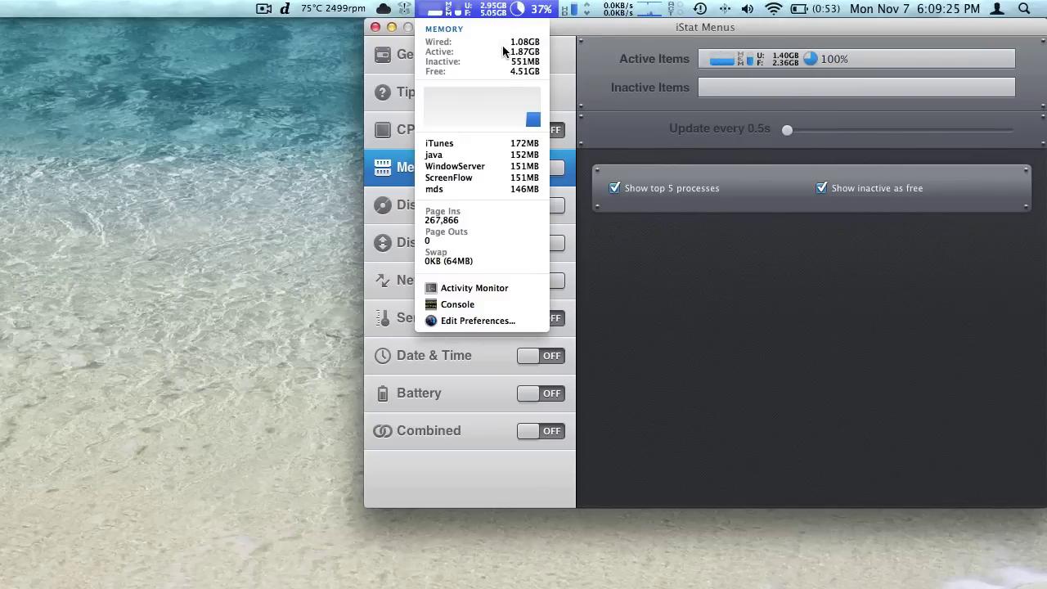
click(692, 138)
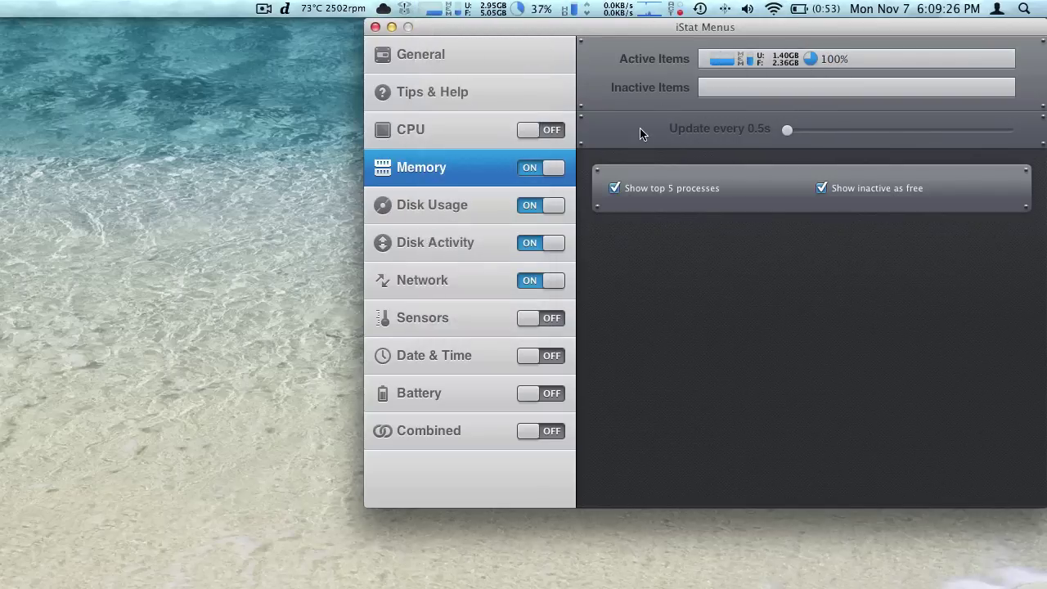
Step: Turn off the Memory, Disk Usage, Disk Activity and Network monitors, and turn on the CPU monitor
click(552, 168)
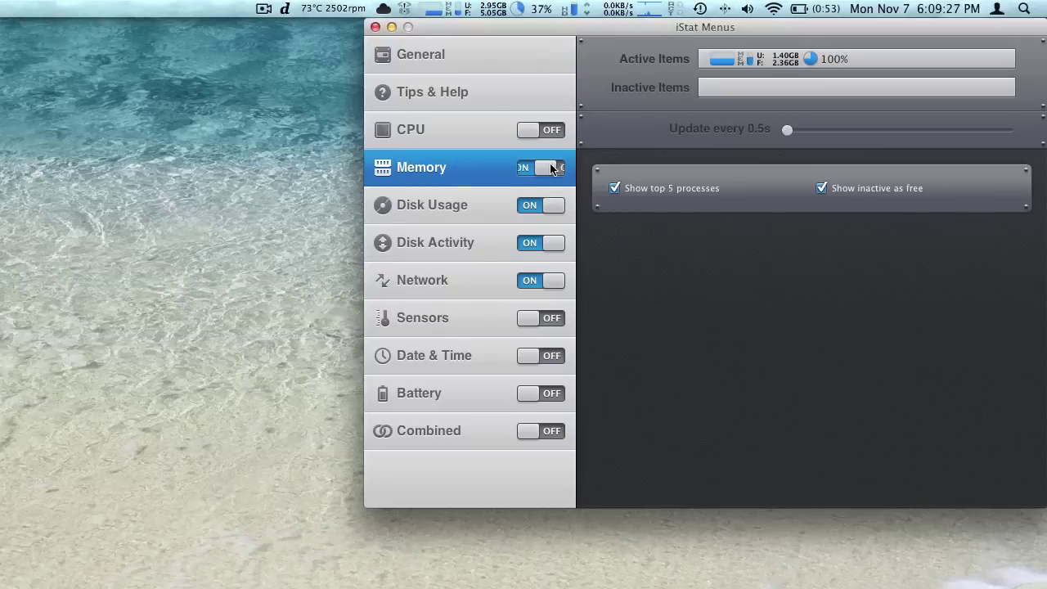
click(544, 205)
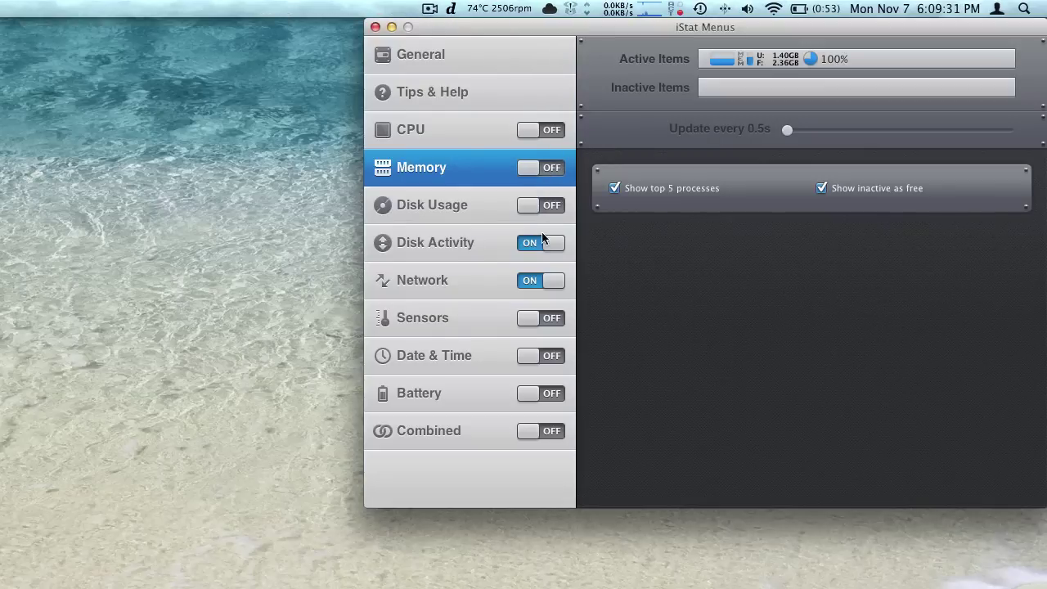
click(538, 283)
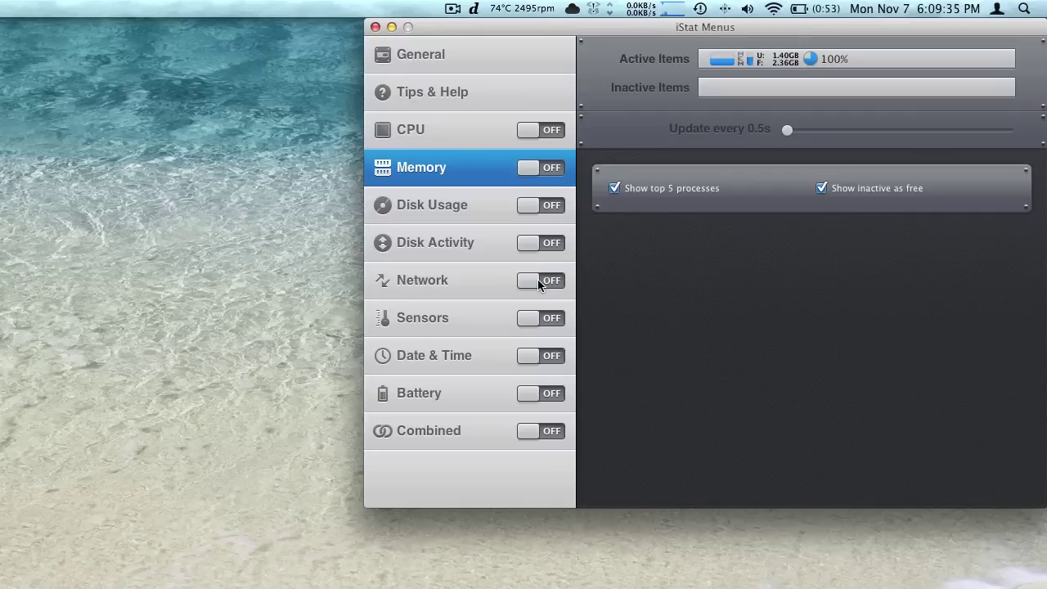
click(525, 131)
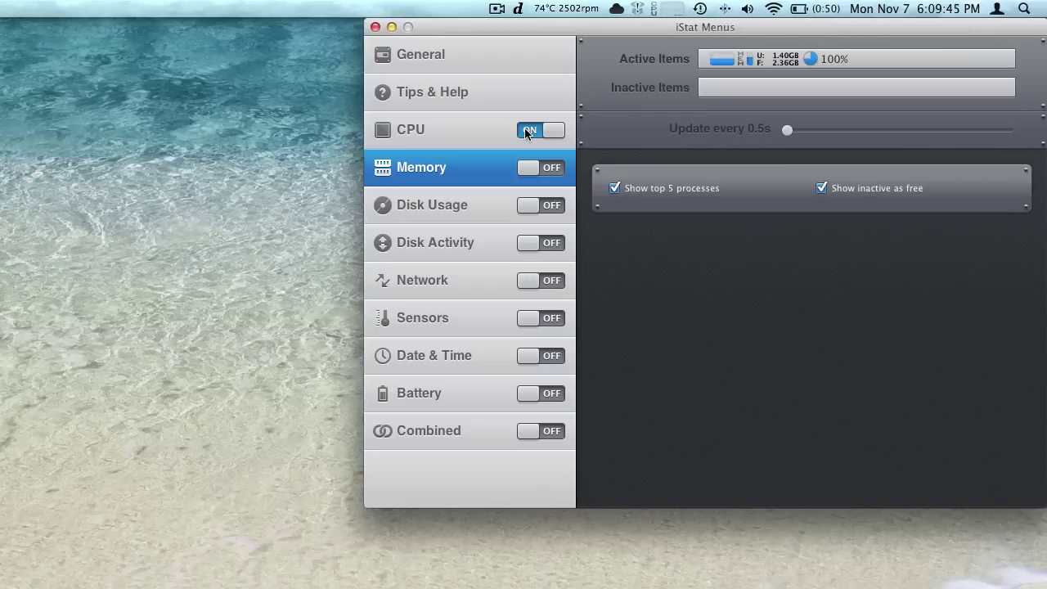
Step: View the running processes in Activity Monitor and dismiss its window, and look at the system readings widget in Dashboard
click(697, 568)
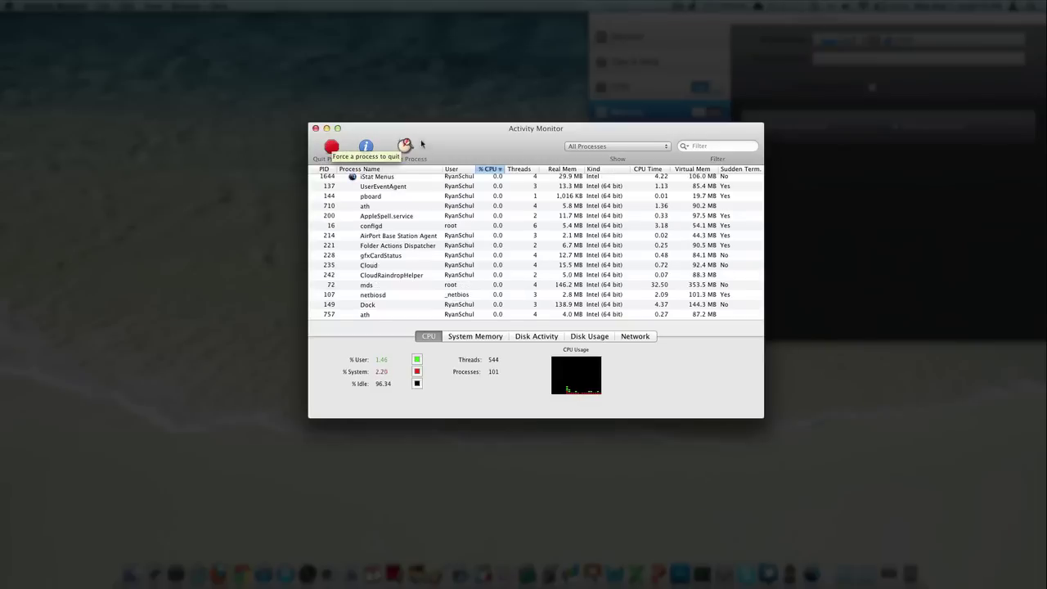
click(324, 129)
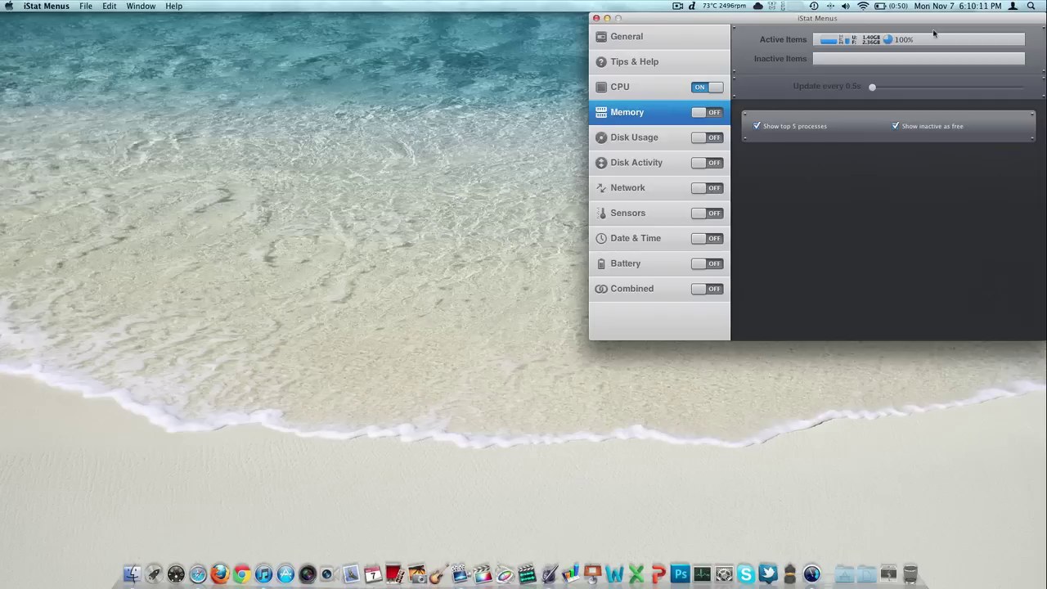
key(F12)
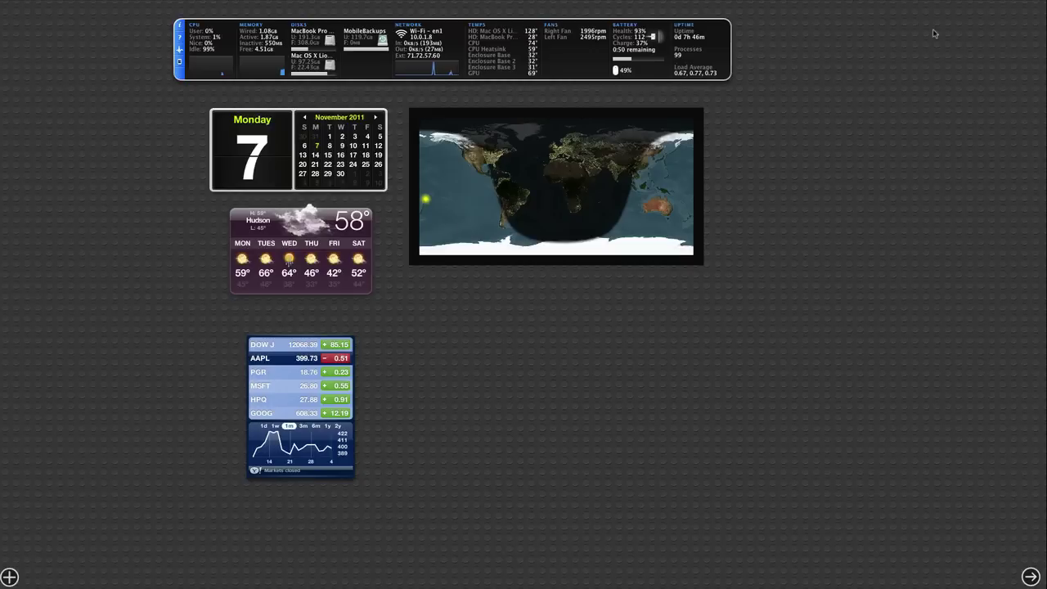
key(F12)
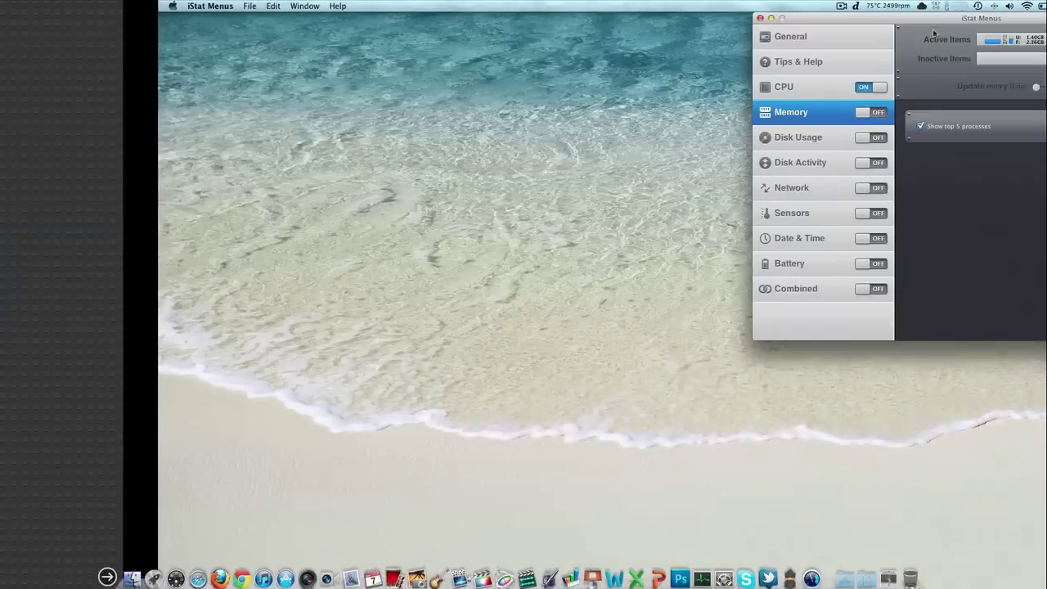